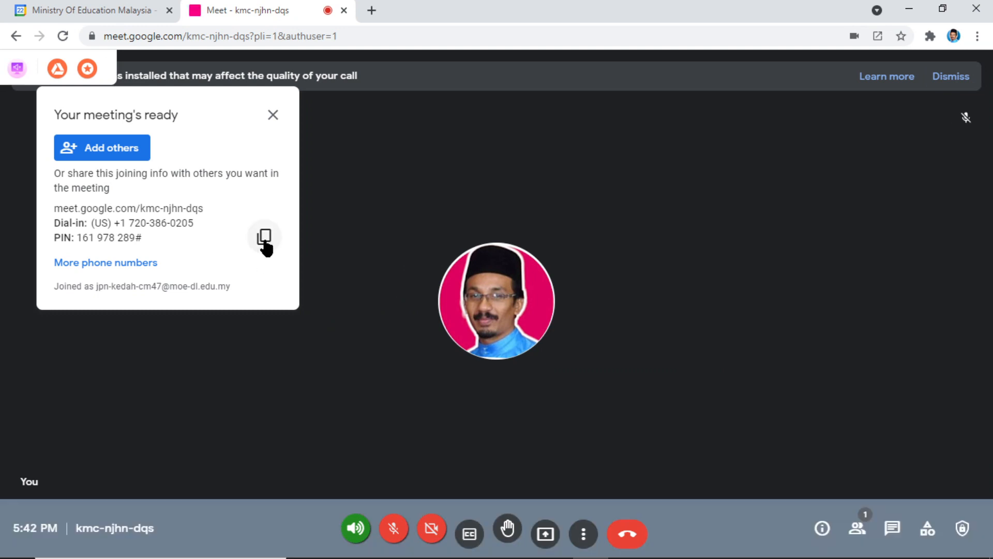
# End the current video call for everyone and close its Meet page
pyautogui.click(273, 115)
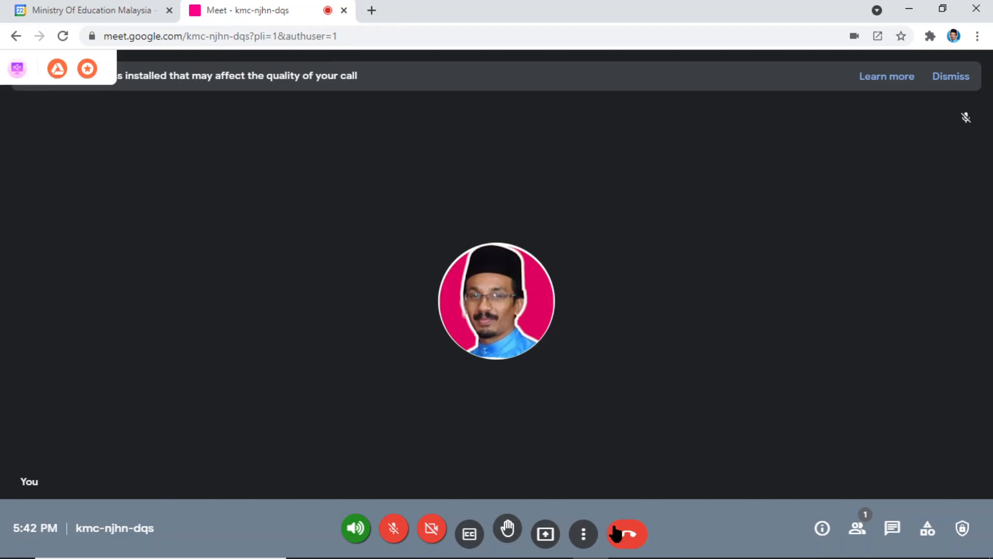
pyautogui.click(624, 539)
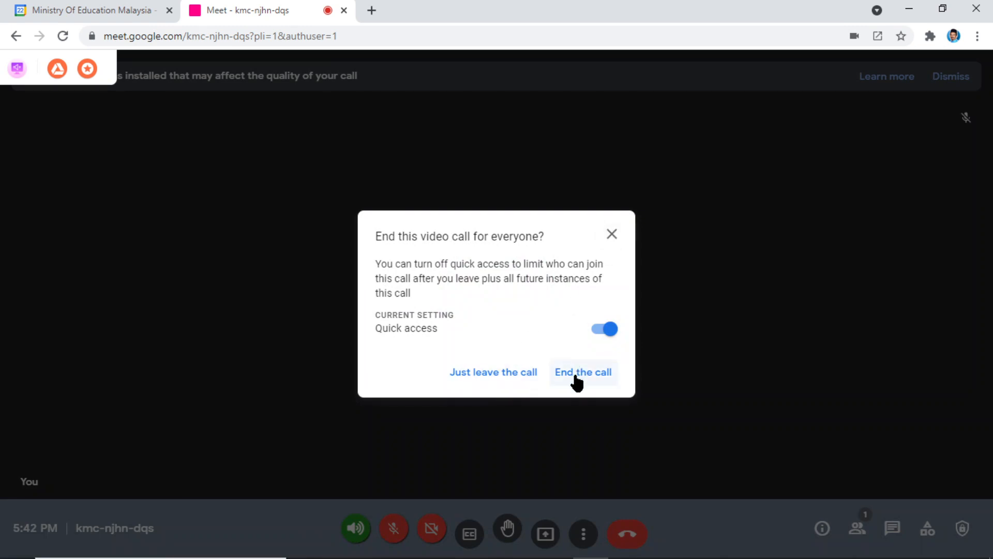
pyautogui.click(576, 378)
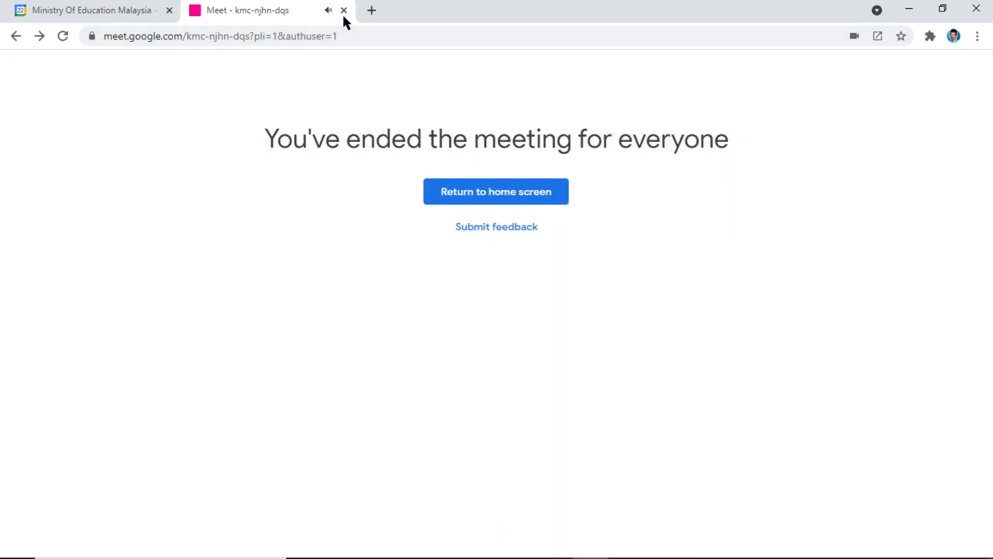
pyautogui.click(344, 11)
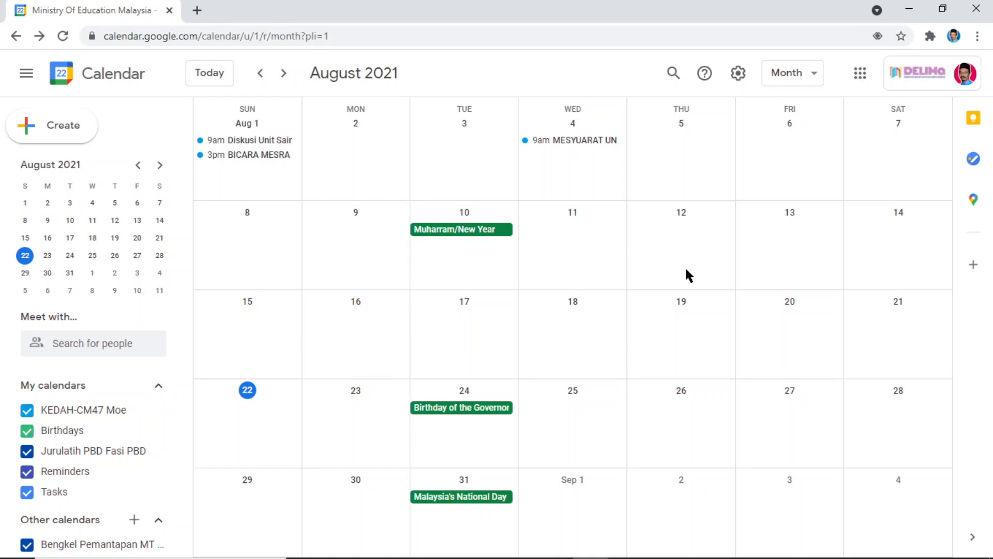
# Create a calendar event on Sunday, August 22 titled "MAJLIS PENUTUP KOLOKIUM PDPR"
pyautogui.click(260, 402)
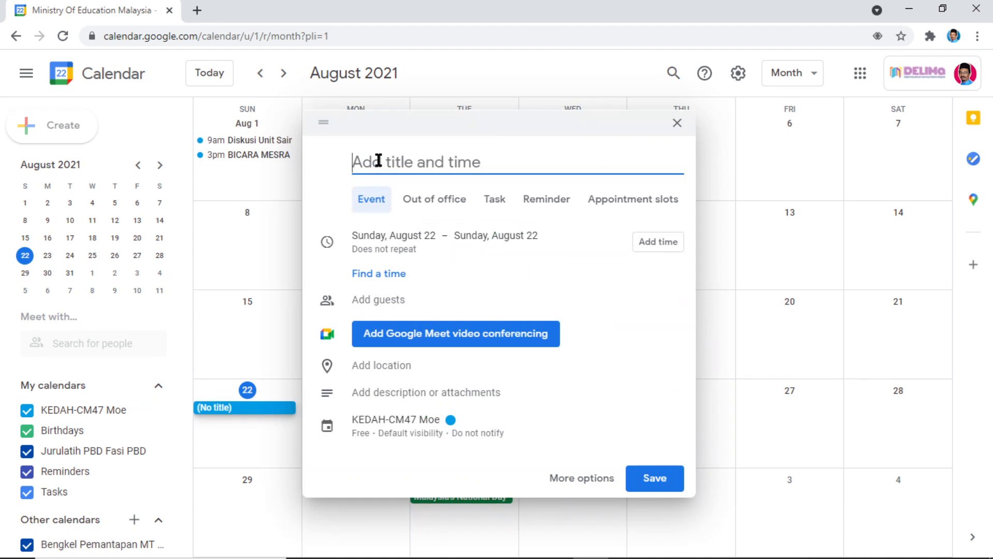
pyautogui.write('MAJLIS ')
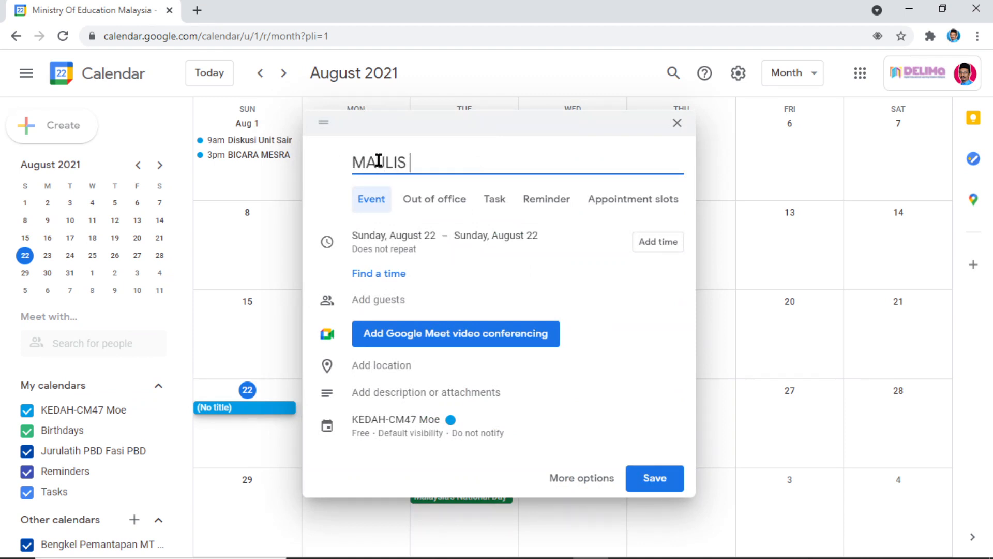
pyautogui.write('PENUTUP KOLOKIU')
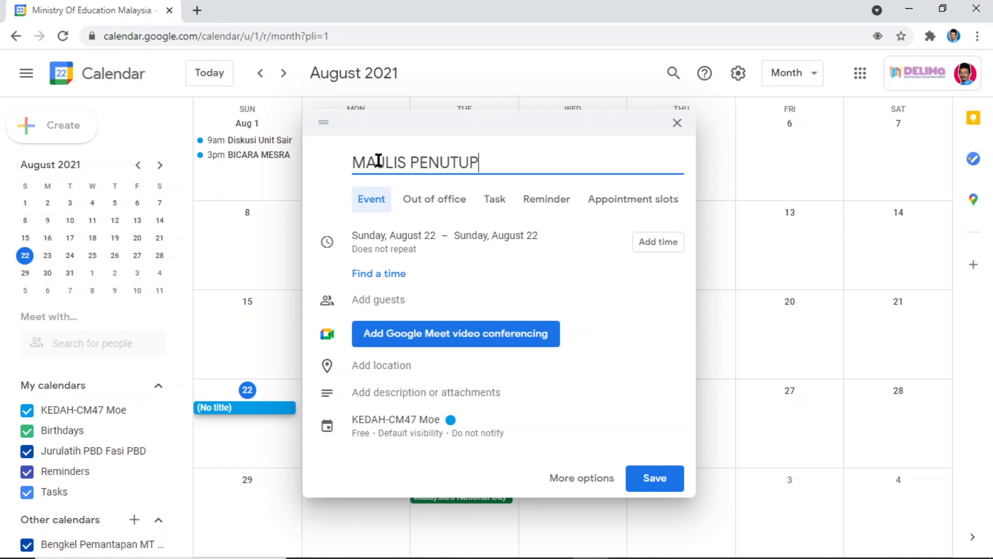
pyautogui.write('M PDPR')
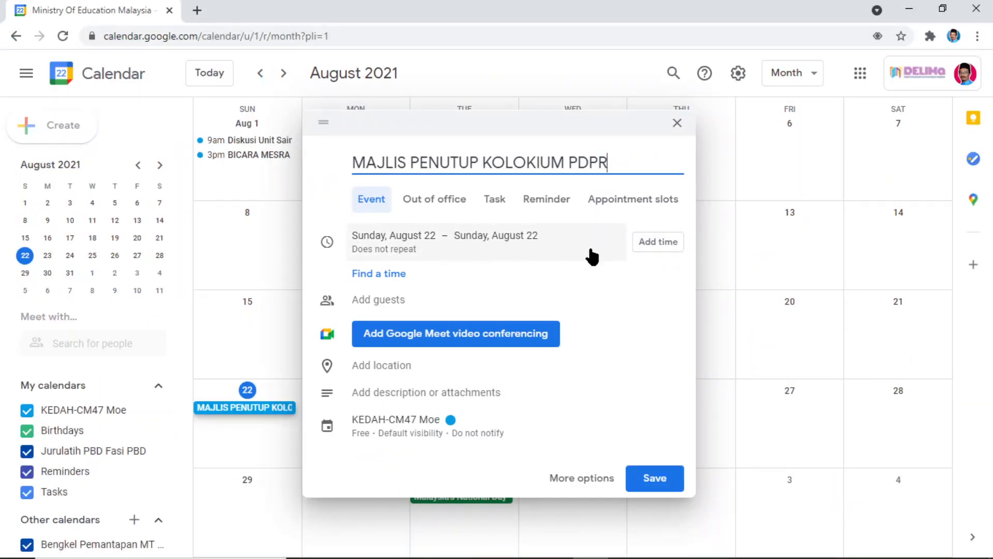
# Give the event a 5:45pm start time and review its repeat options, keeping Does not repeat
pyautogui.click(653, 235)
pyautogui.click(465, 219)
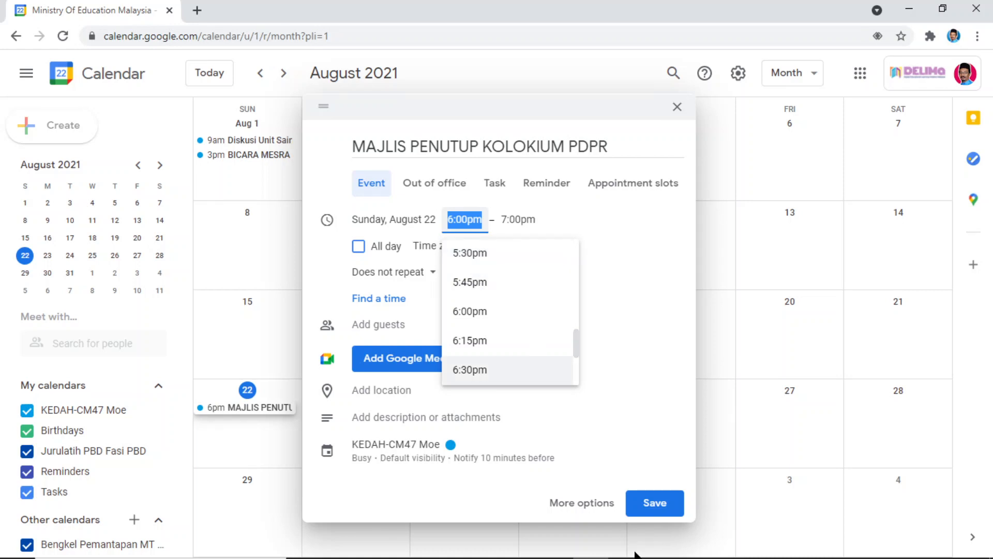
pyautogui.click(487, 284)
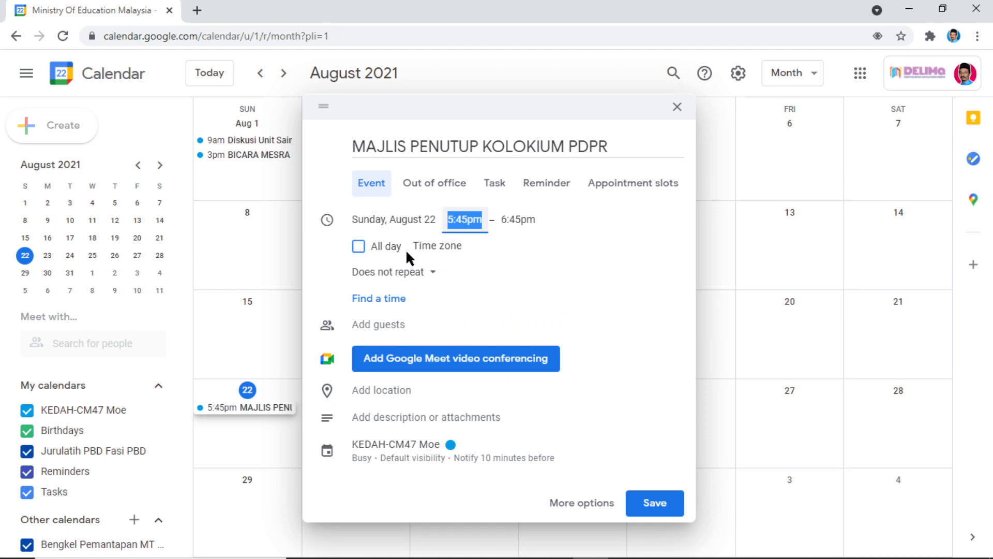
pyautogui.click(419, 274)
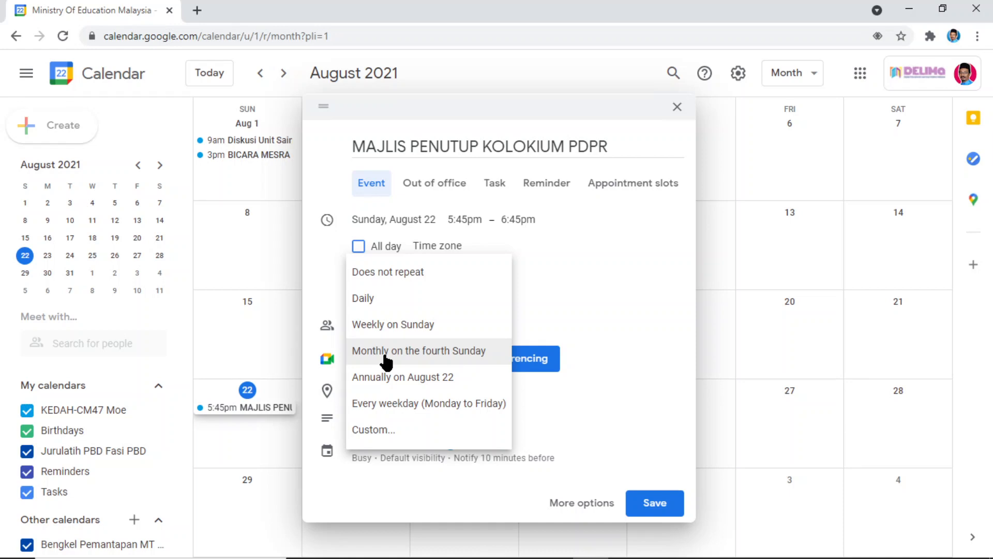
pyautogui.click(571, 256)
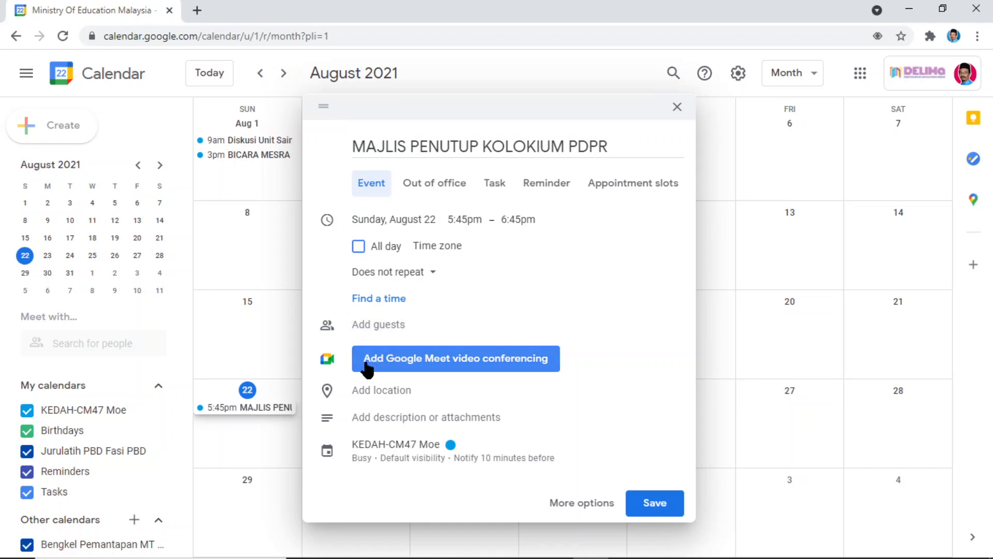
# Add Google Meet video conferencing to the event, copy the conference info and check the conference details
pyautogui.click(412, 366)
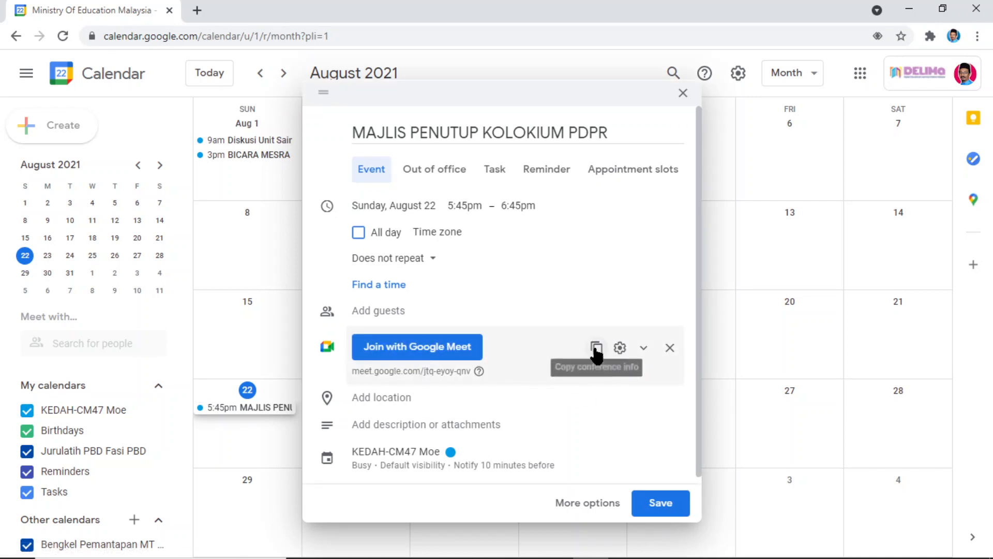
pyautogui.click(597, 352)
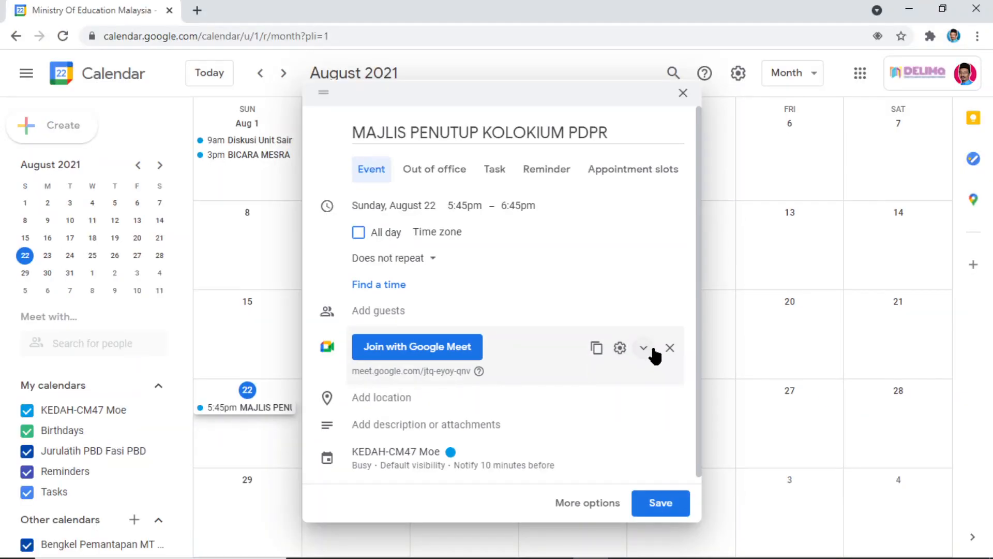
pyautogui.click(645, 351)
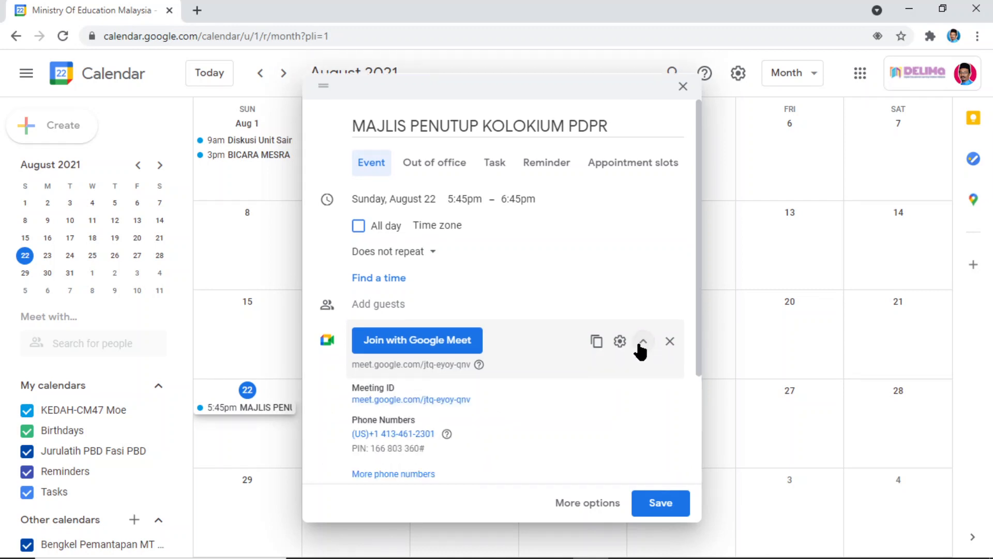
pyautogui.click(644, 343)
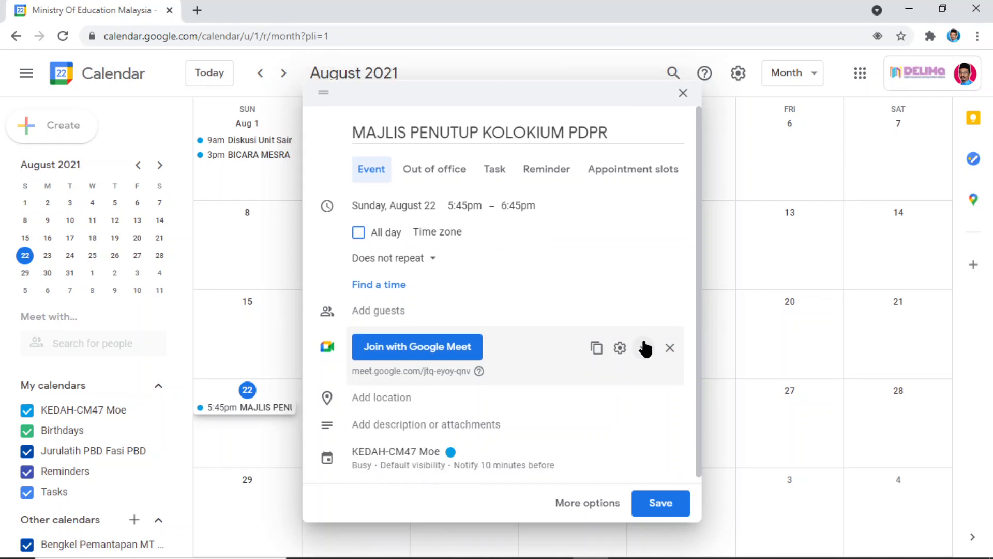
pyautogui.scroll(-1, 645, 347)
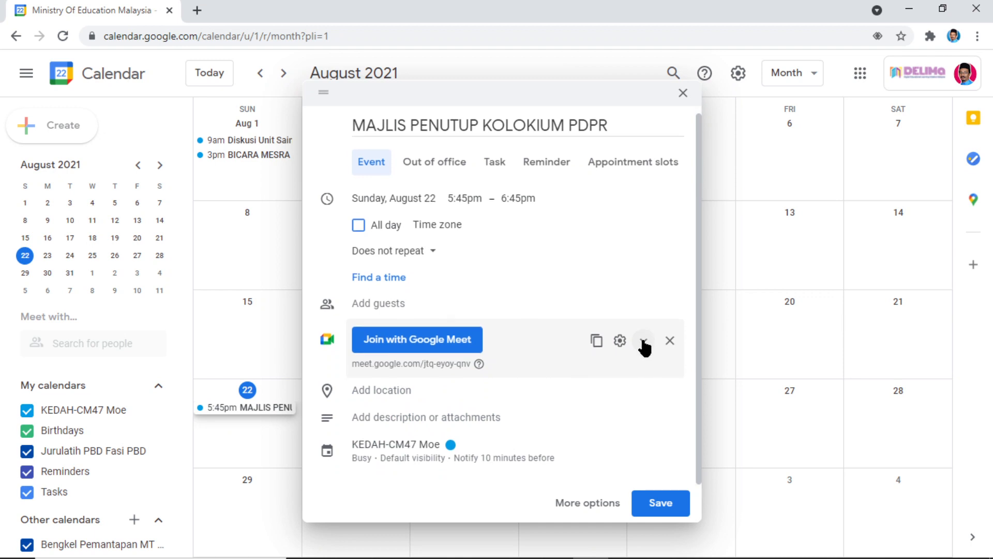
# Add a live stream to the event's video call from its expanded conference details, accepting the settings reset
pyautogui.click(644, 342)
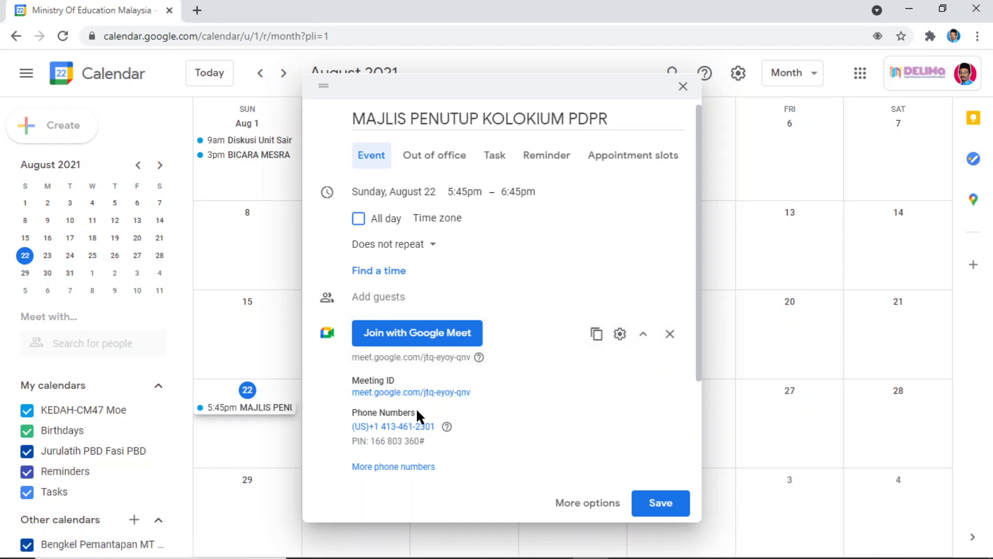
pyautogui.moveTo(700, 327); pyautogui.dragTo(693, 435)
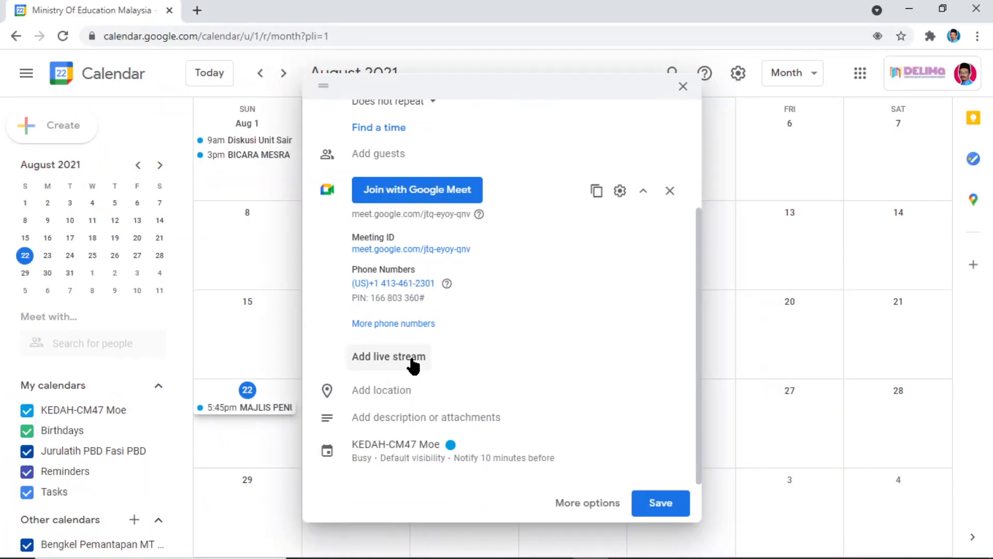
pyautogui.click(412, 361)
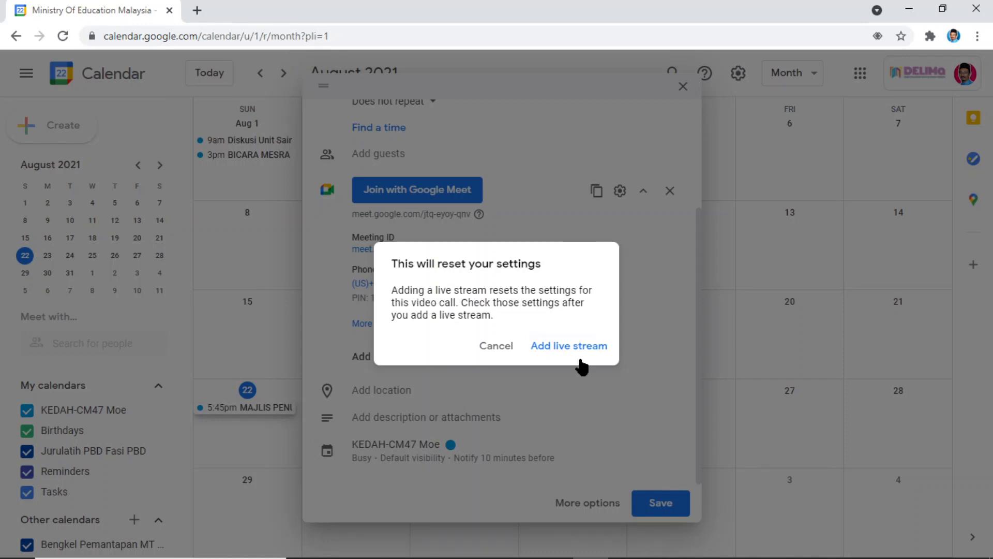
pyautogui.click(582, 354)
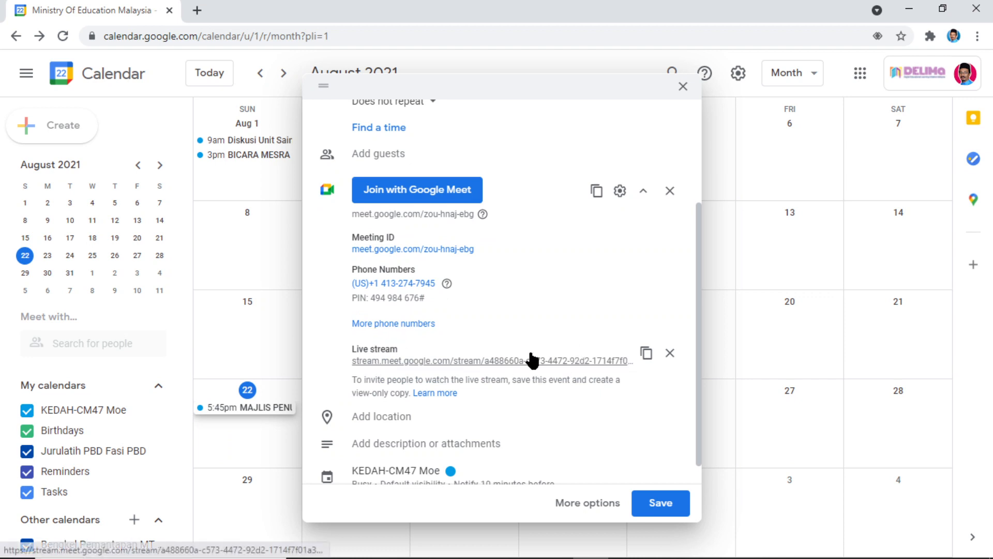
# Copy the live stream link and save the event
pyautogui.click(644, 355)
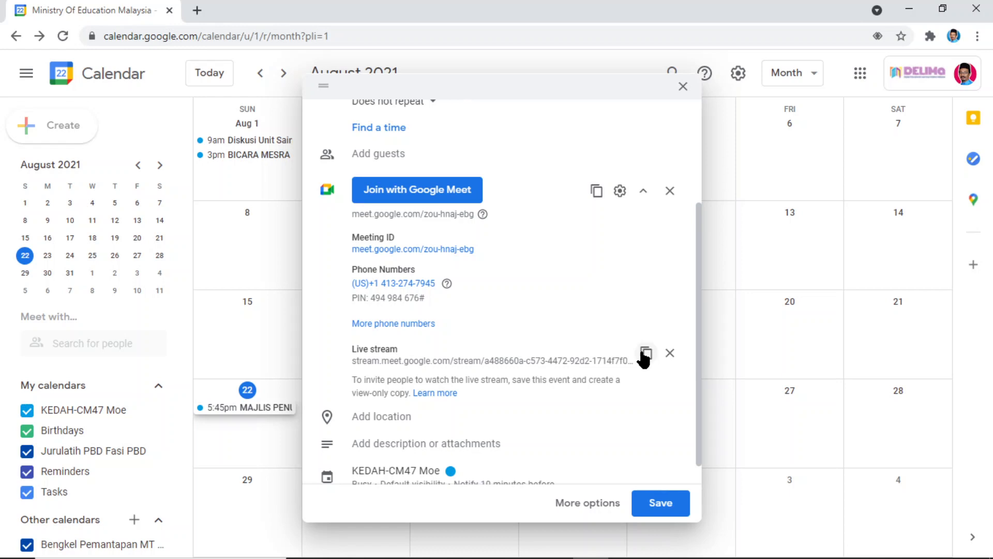
pyautogui.scroll(-1, 644, 356)
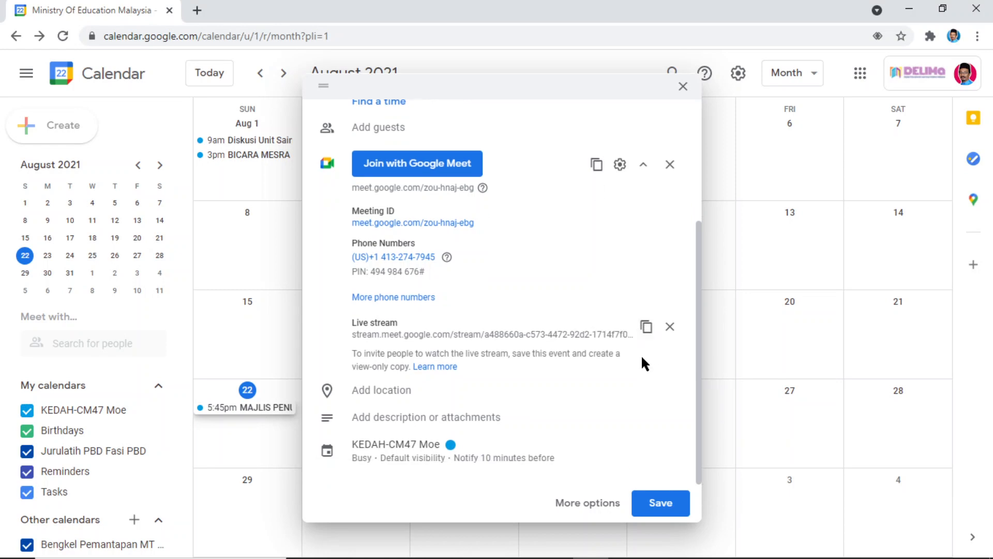
pyautogui.click(655, 503)
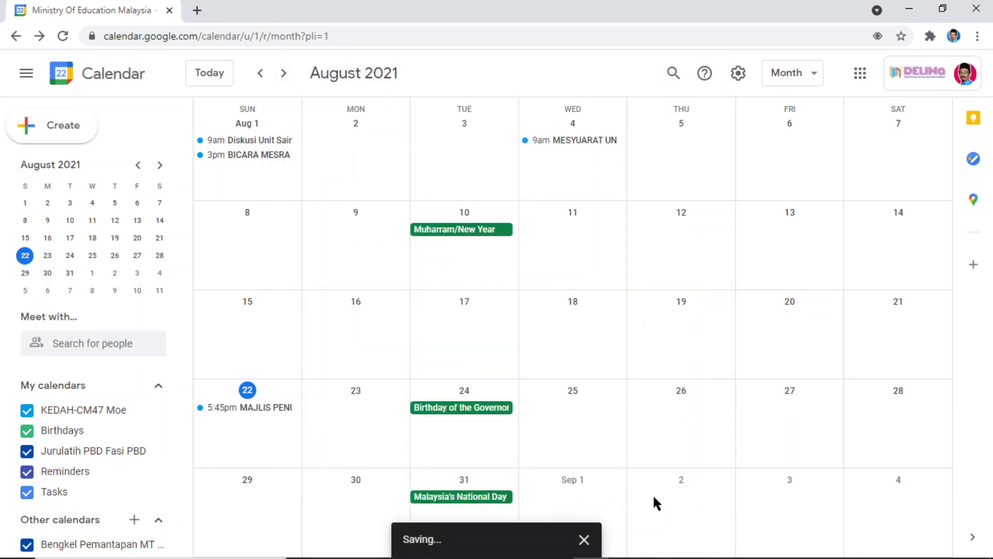
# Join the Google Meet call of the saved August 22 event and dismiss the People list and streaming notice
pyautogui.click(247, 411)
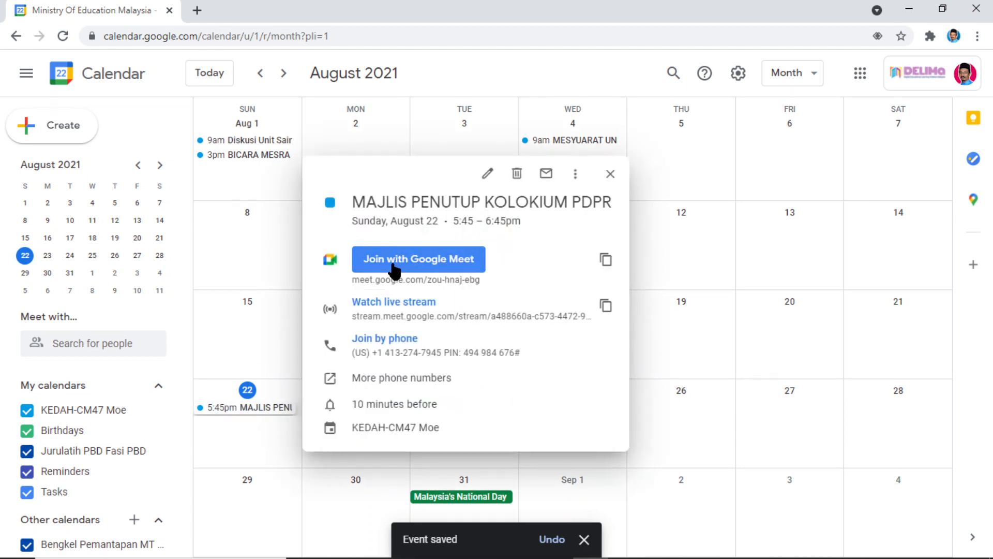
pyautogui.click(424, 262)
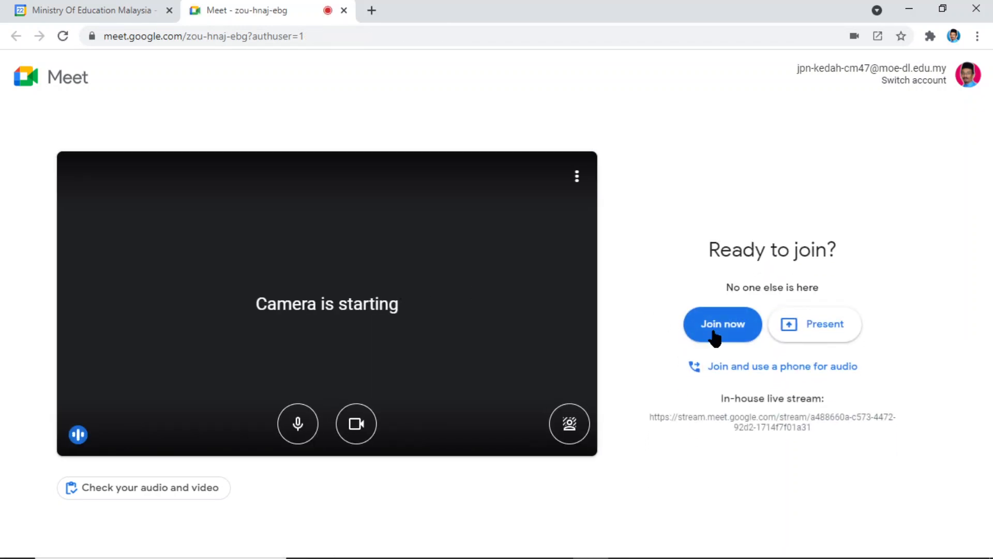
pyautogui.click(714, 332)
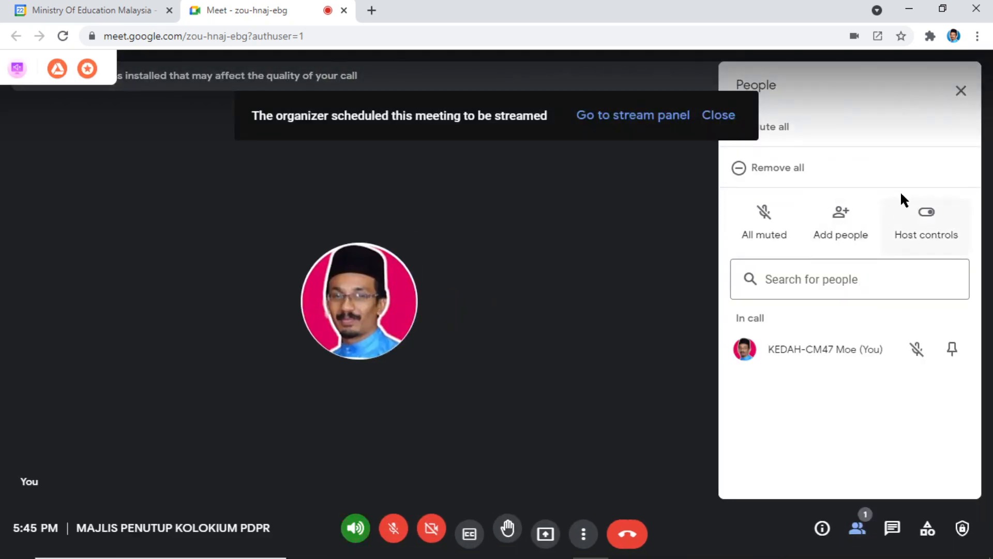
pyautogui.click(958, 92)
pyautogui.click(728, 117)
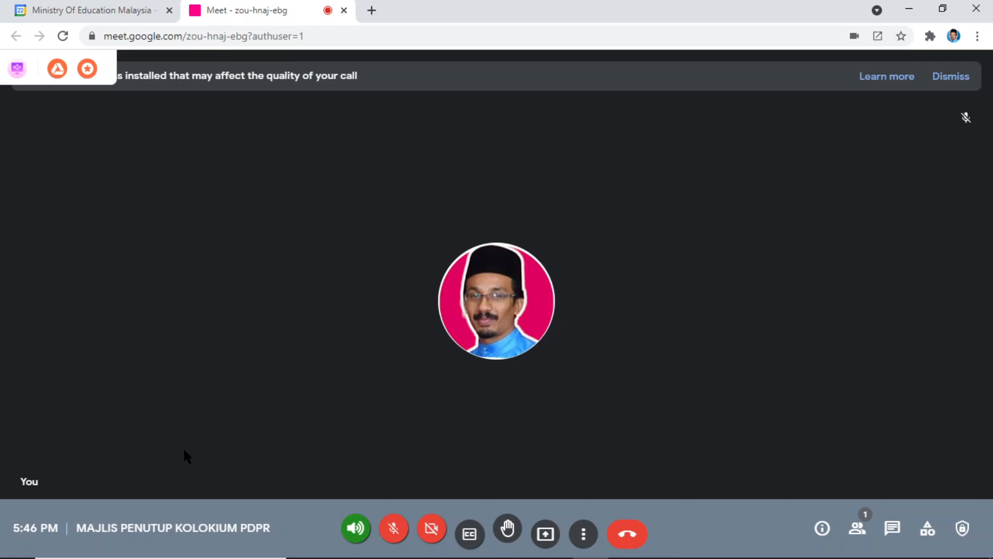
# Turn off Share their screen for everyone in the meeting's host controls
pyautogui.moveTo(150, 536)
pyautogui.click(582, 541)
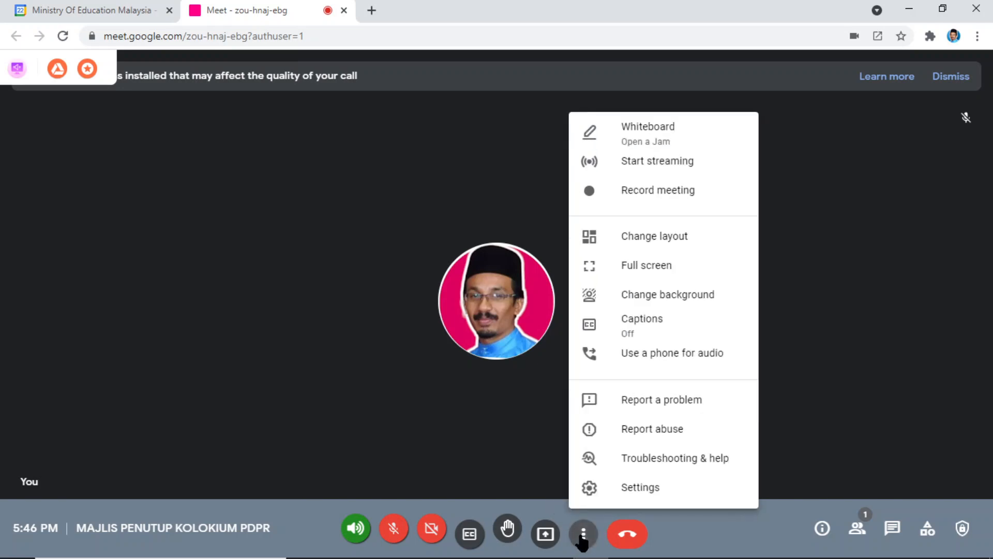
pyautogui.click(615, 494)
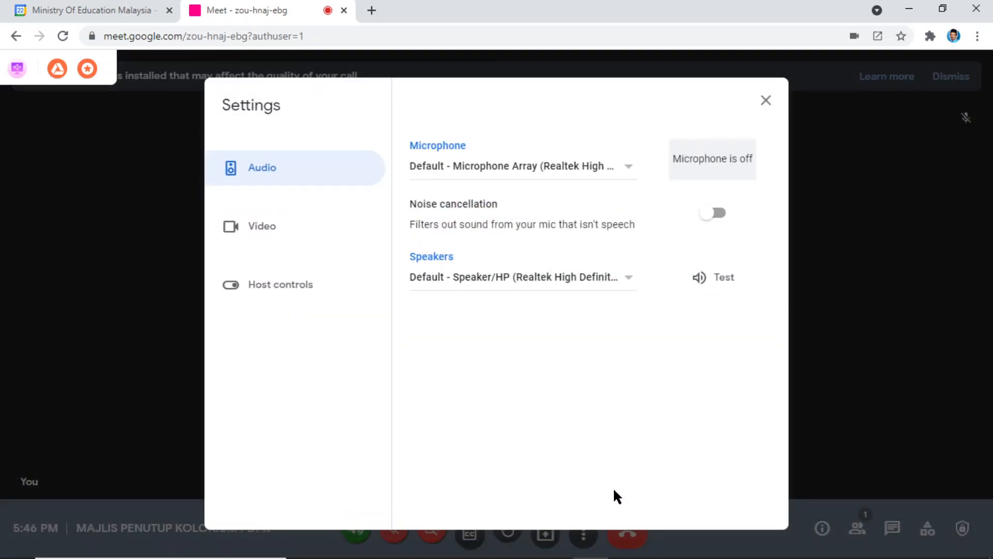
pyautogui.click(277, 289)
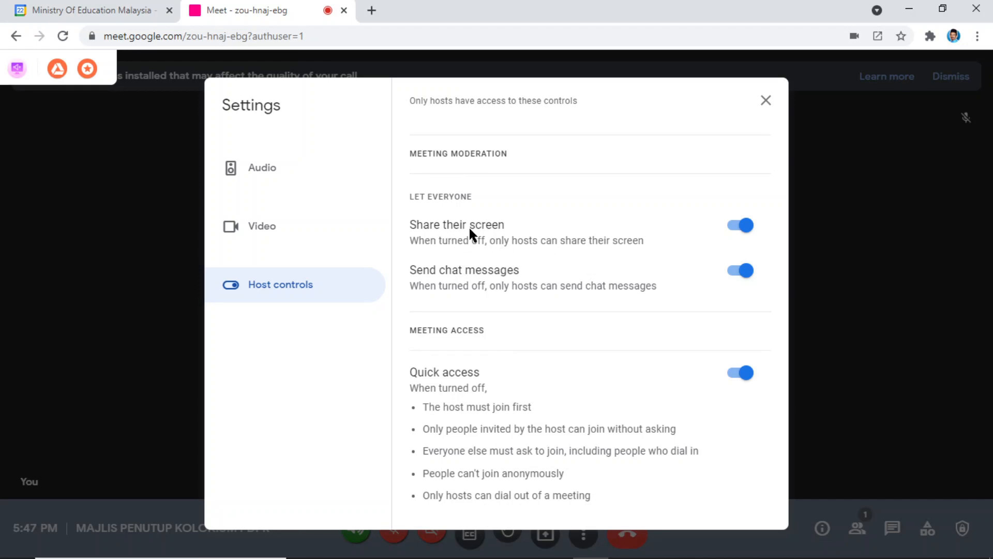
pyautogui.click(739, 226)
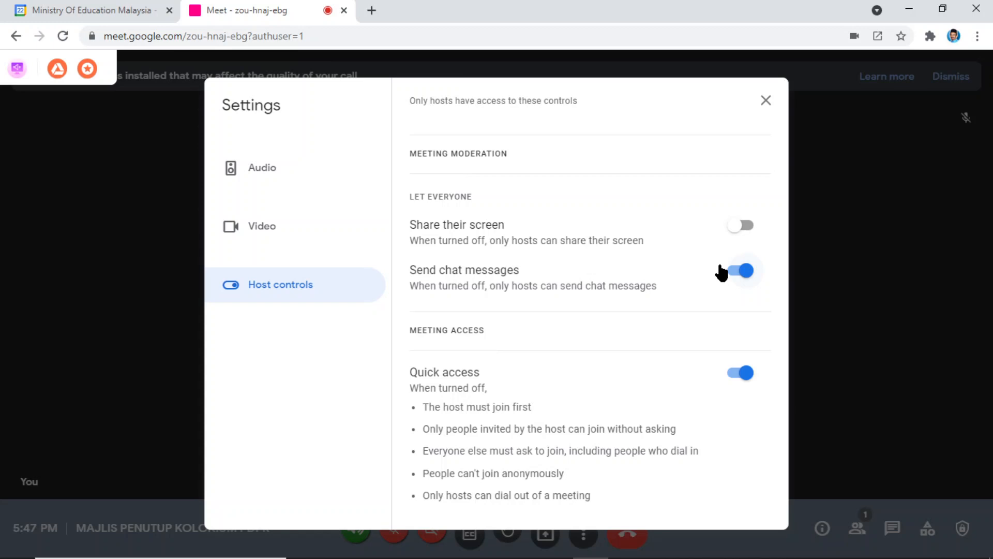
# Toggle the Send chat messages and Quick access host controls, and close the meeting settings
pyautogui.click(740, 277)
pyautogui.click(740, 279)
pyautogui.click(733, 379)
pyautogui.click(749, 381)
pyautogui.click(746, 381)
pyautogui.click(767, 102)
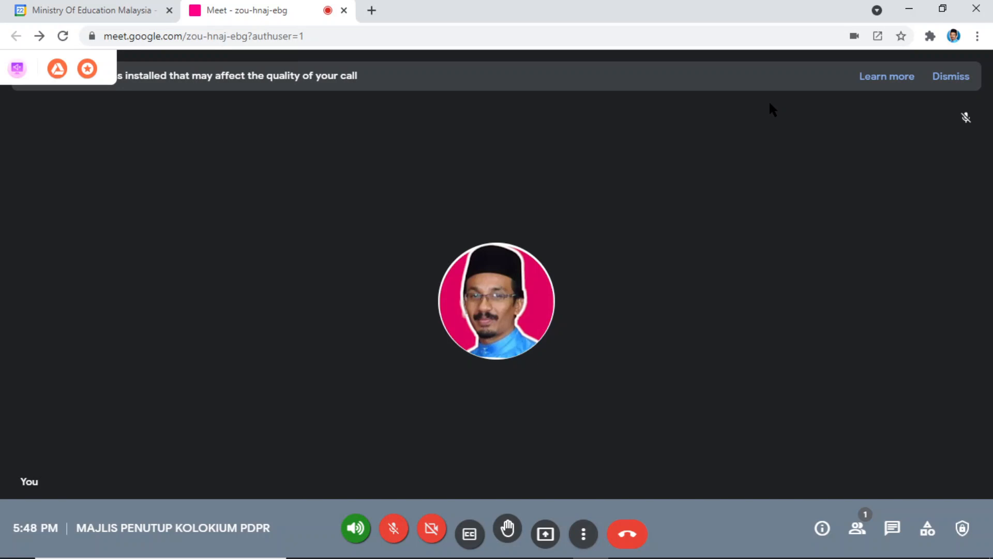
# Review the meeting moderation and Quick access options in the meeting's host controls, and close the settings
pyautogui.click(581, 532)
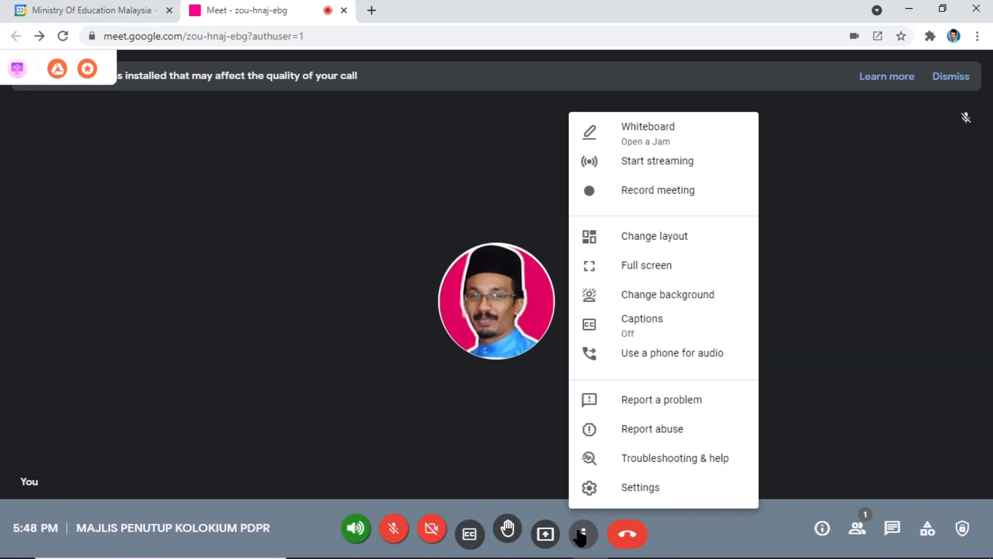
pyautogui.click(633, 489)
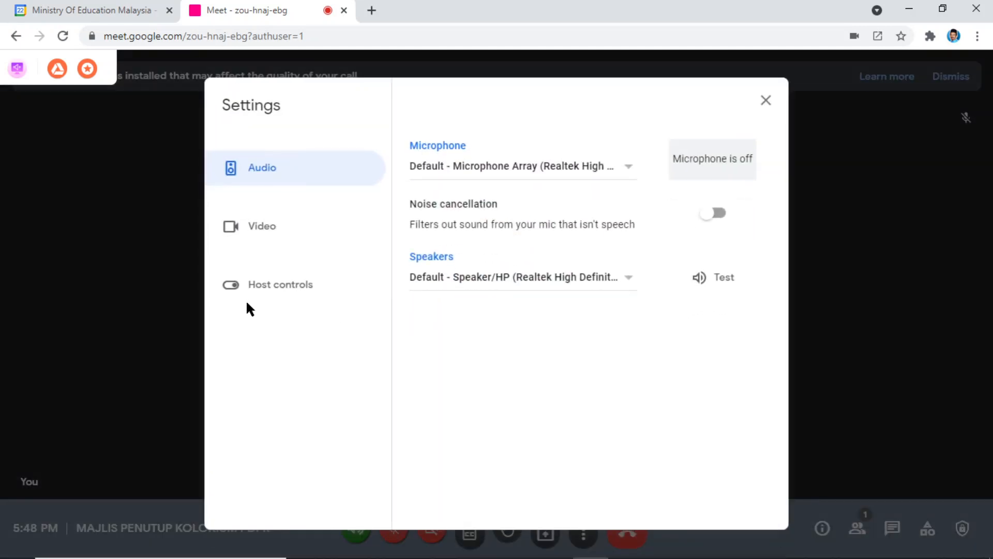
pyautogui.click(286, 286)
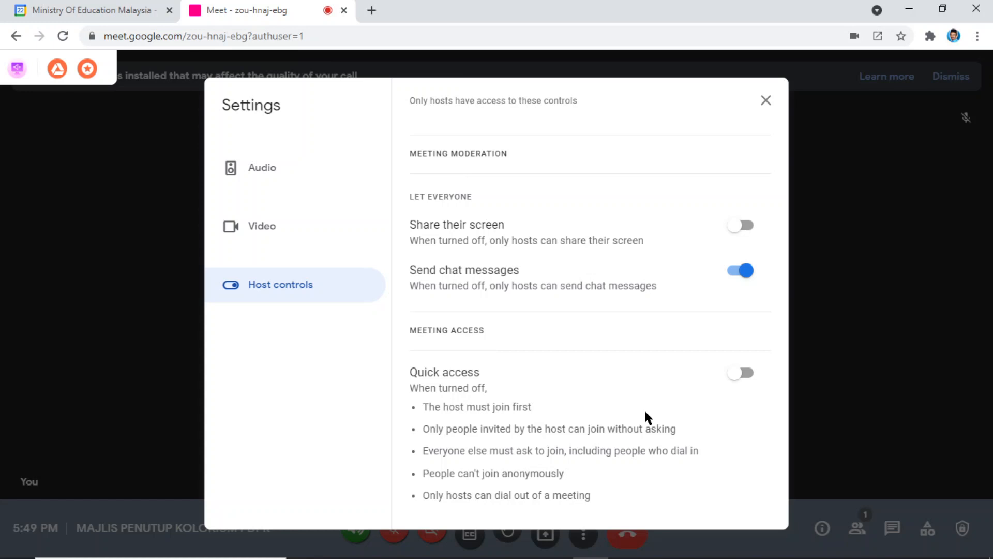
pyautogui.click(765, 100)
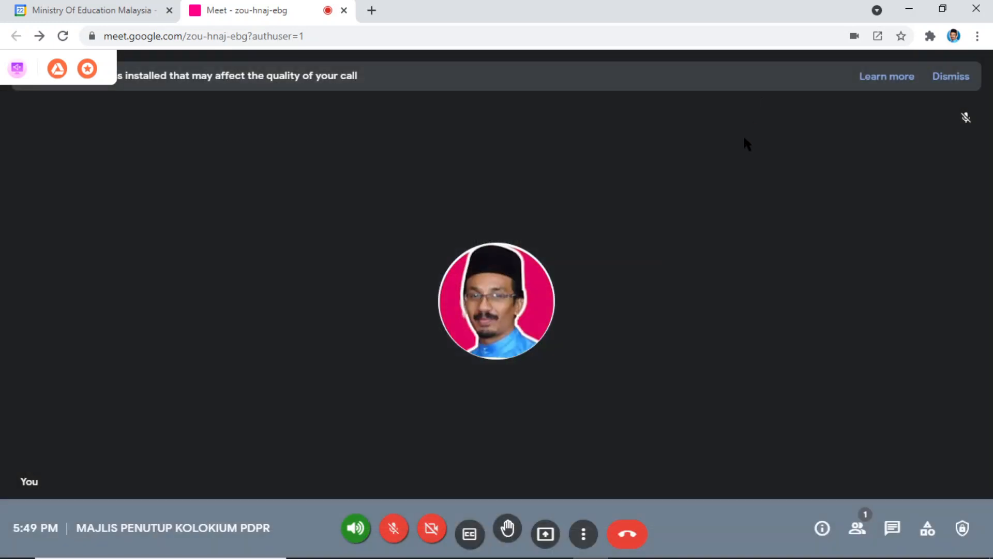
# Review the meeting's Live streaming options and the list of available activities, and close the Activities list without starting a stream
pyautogui.click(927, 533)
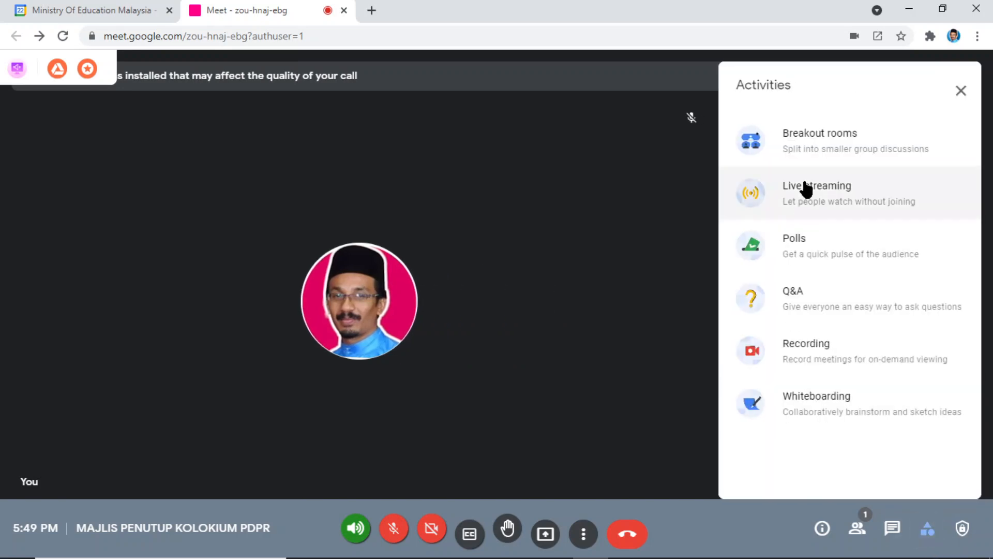
pyautogui.click(846, 193)
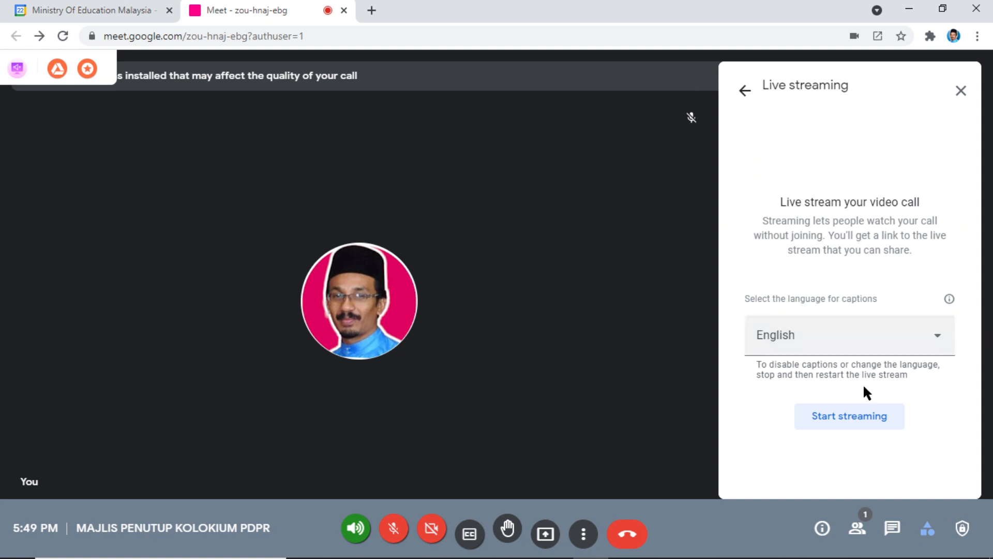
pyautogui.click(961, 94)
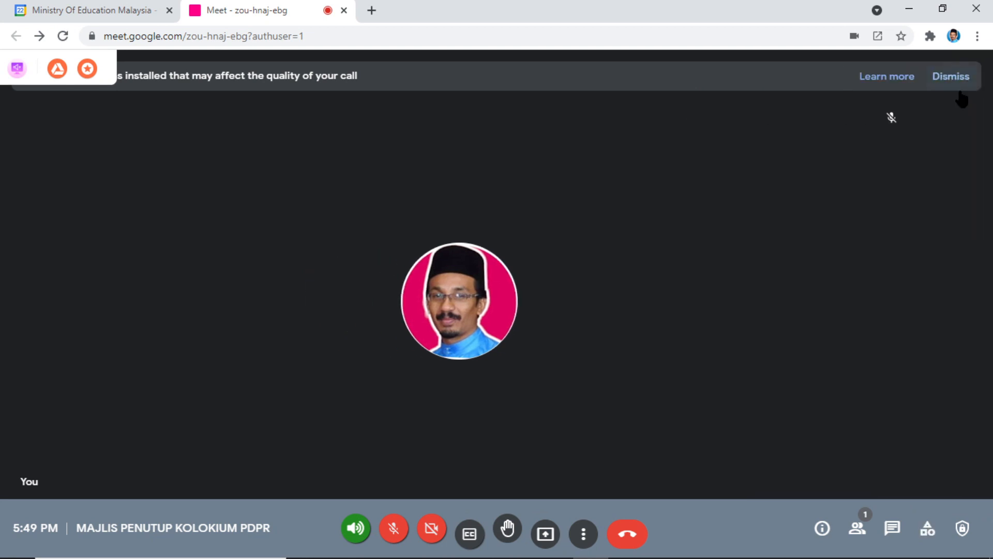
pyautogui.click(926, 528)
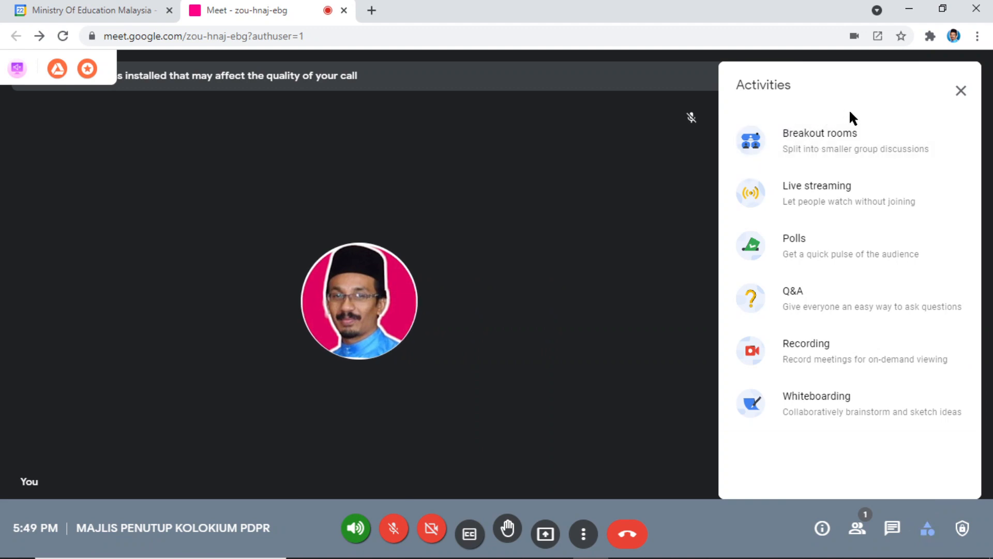
pyautogui.click(962, 92)
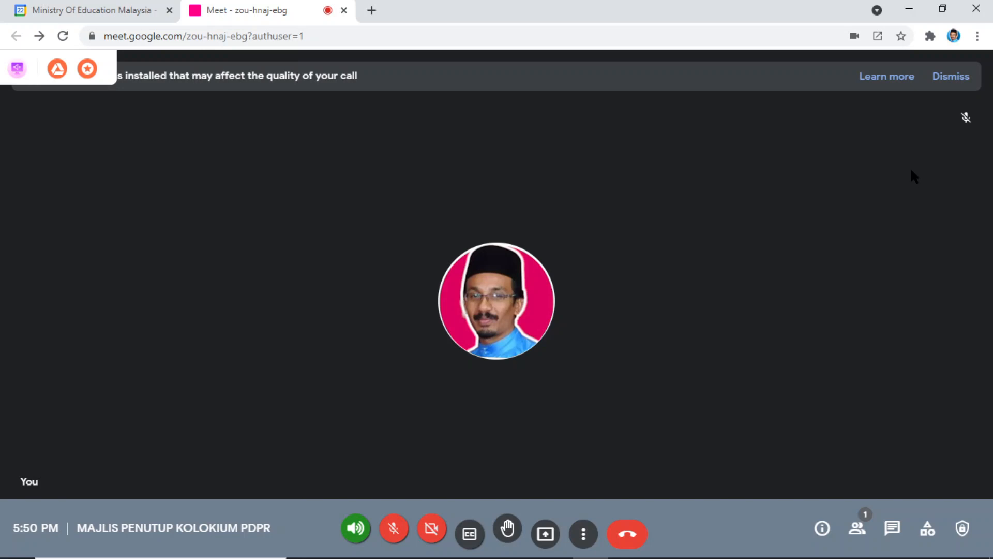
pyautogui.click(519, 544)
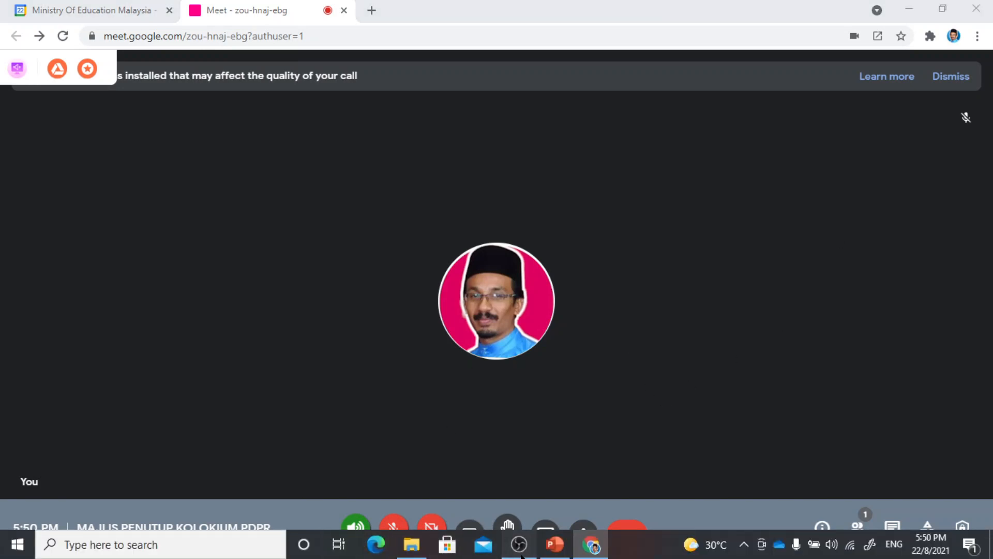